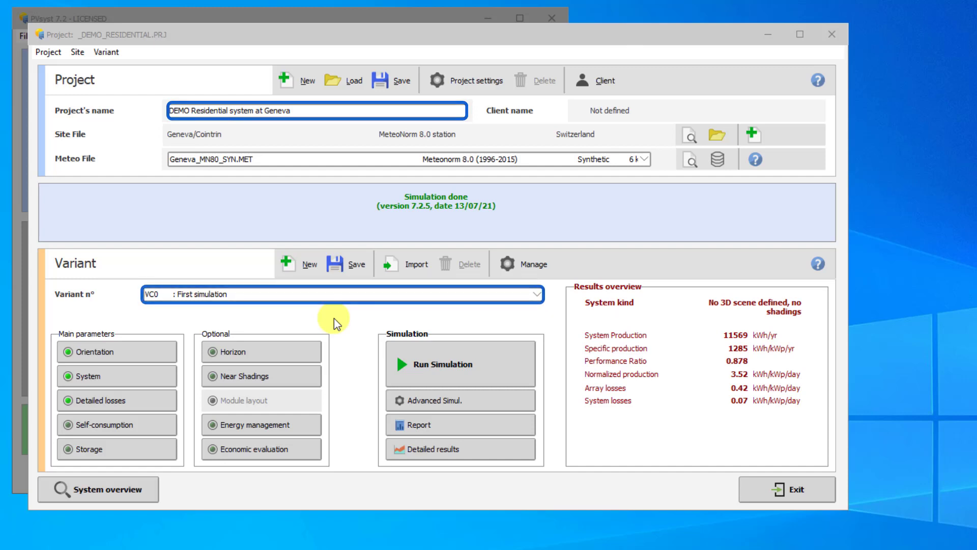
Save the current variant as new variant VC7 named 'Sheds Batch Moode'
click(340, 257)
drag(216, 115, 38, 107)
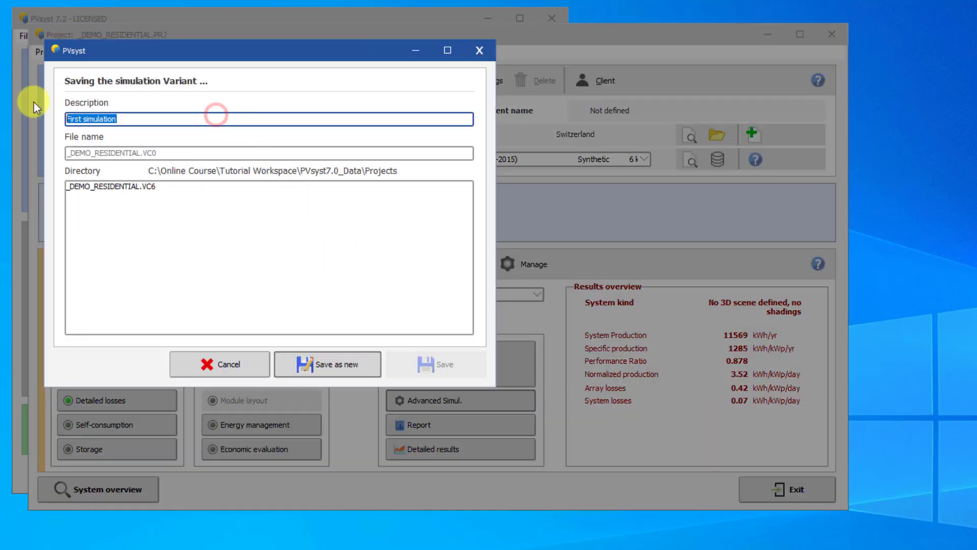
text(Sheds Batch Moo)
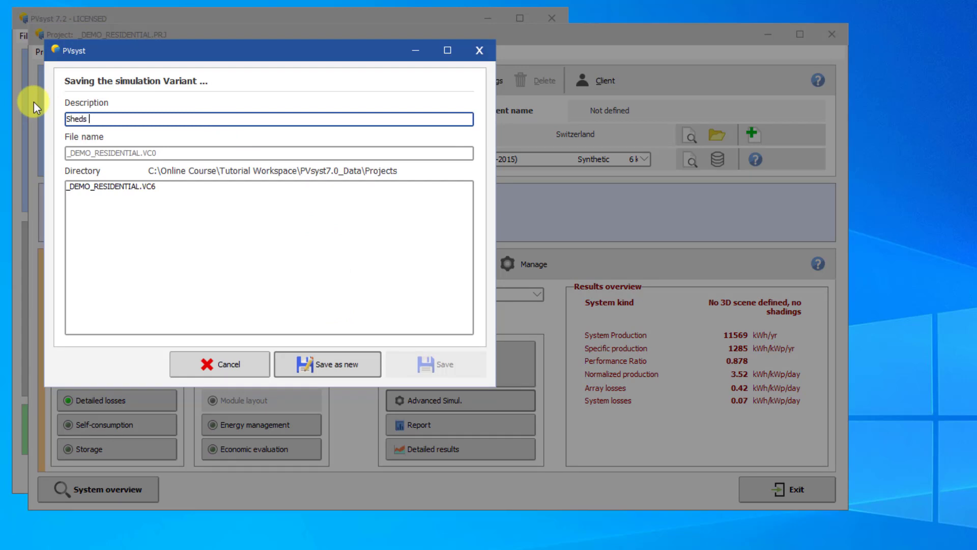
text(de)
click(372, 370)
click(775, 434)
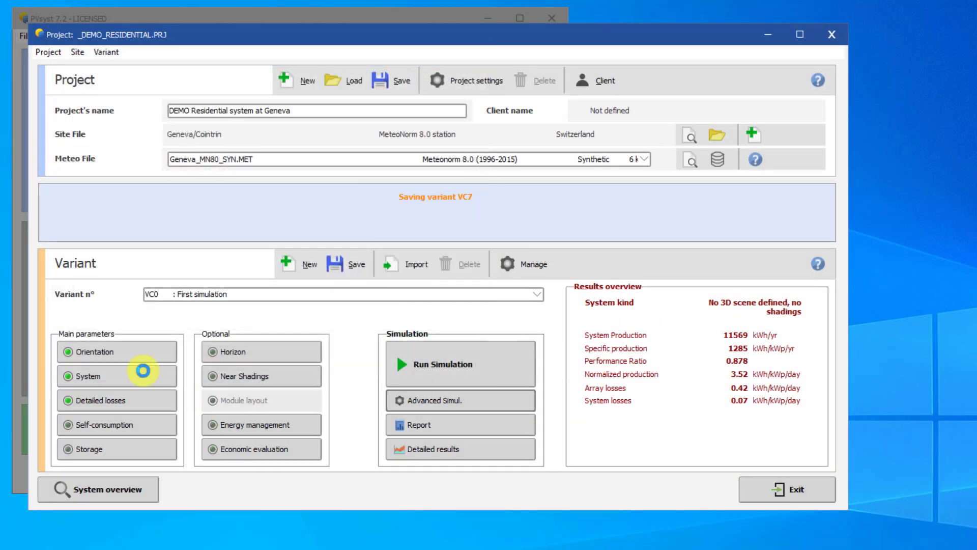
Set the orientation field type to Unlimited sheds and bring up the advanced simulation options
click(135, 355)
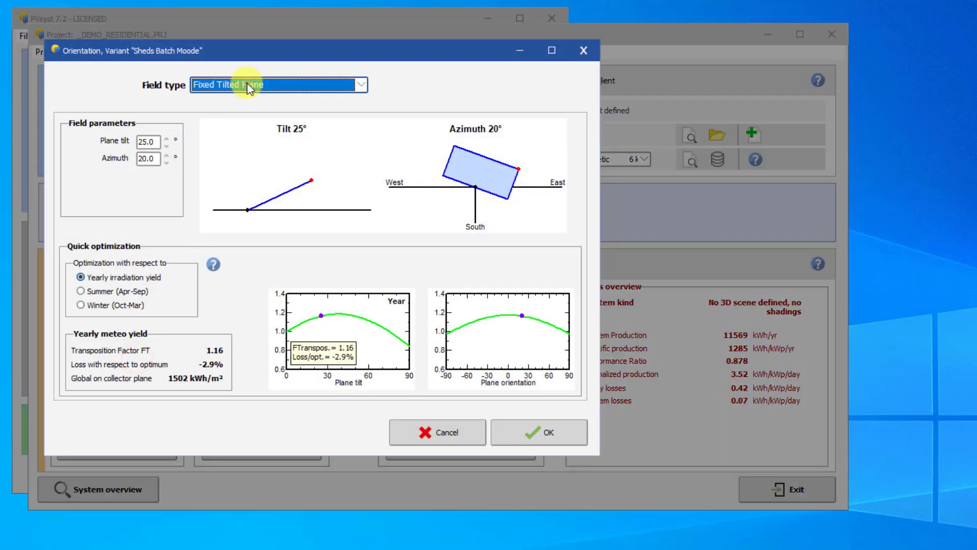
click(250, 88)
click(245, 132)
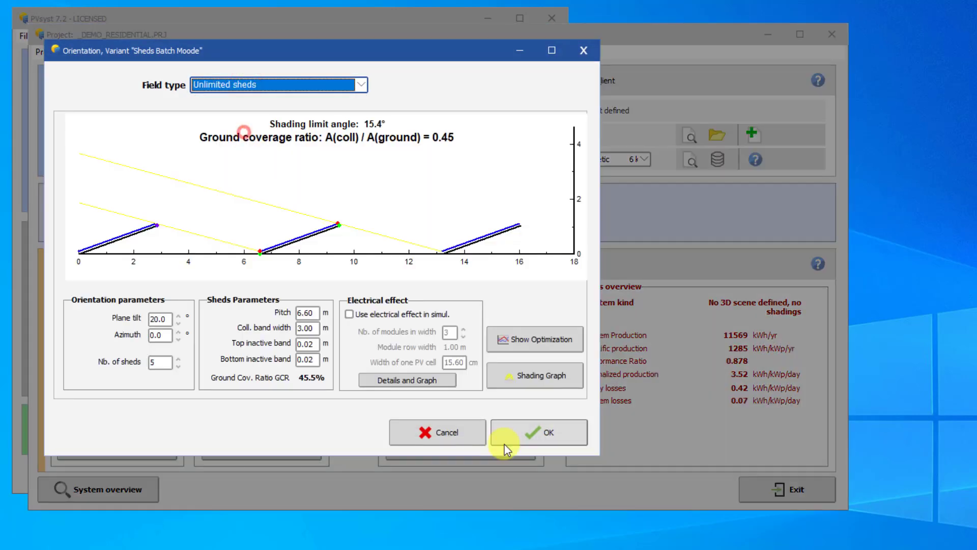
click(549, 435)
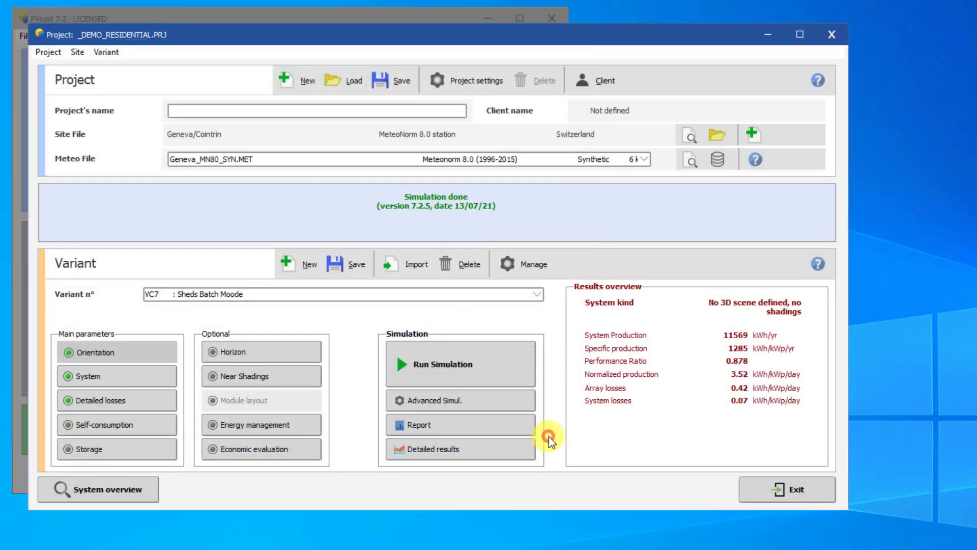
click(485, 410)
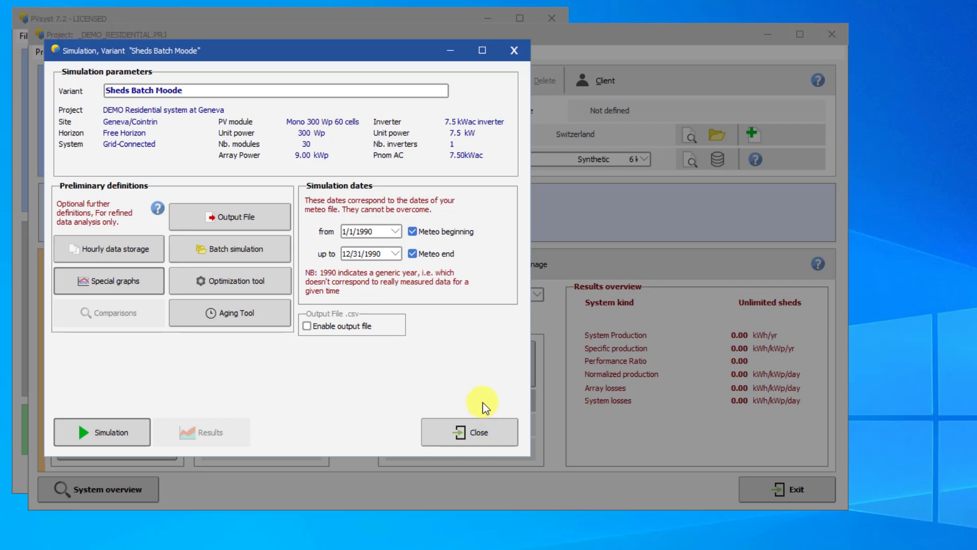
Open the batch simulation definitions from the Simulation dialog
click(255, 255)
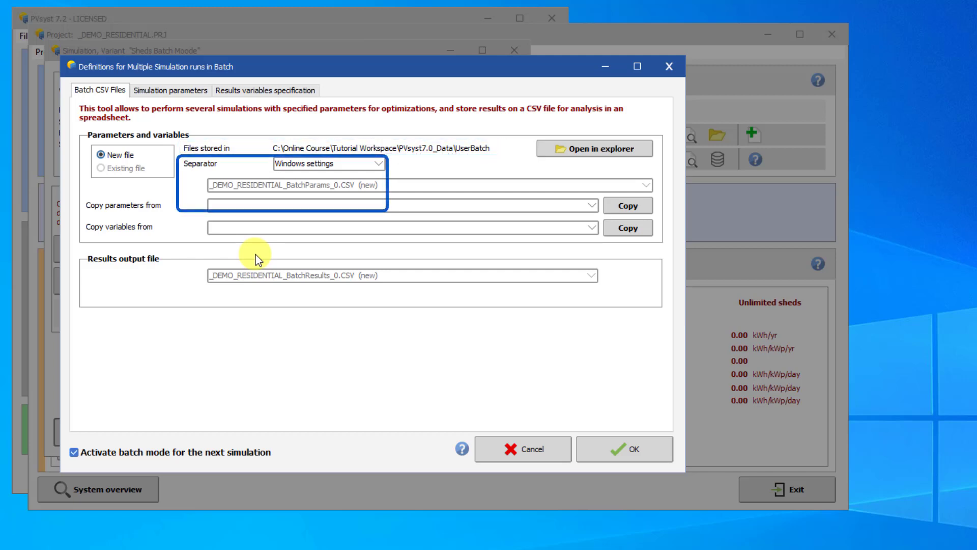
click(379, 163)
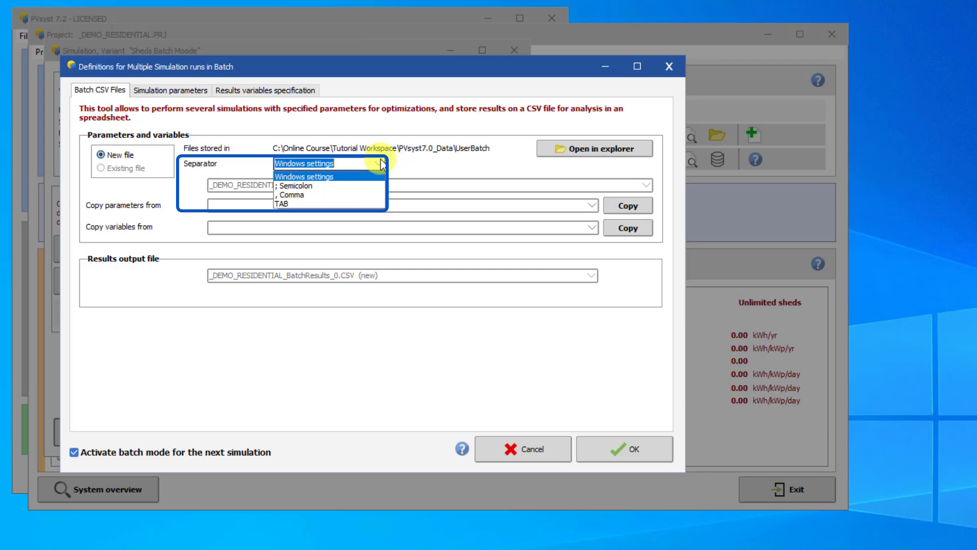
click(381, 163)
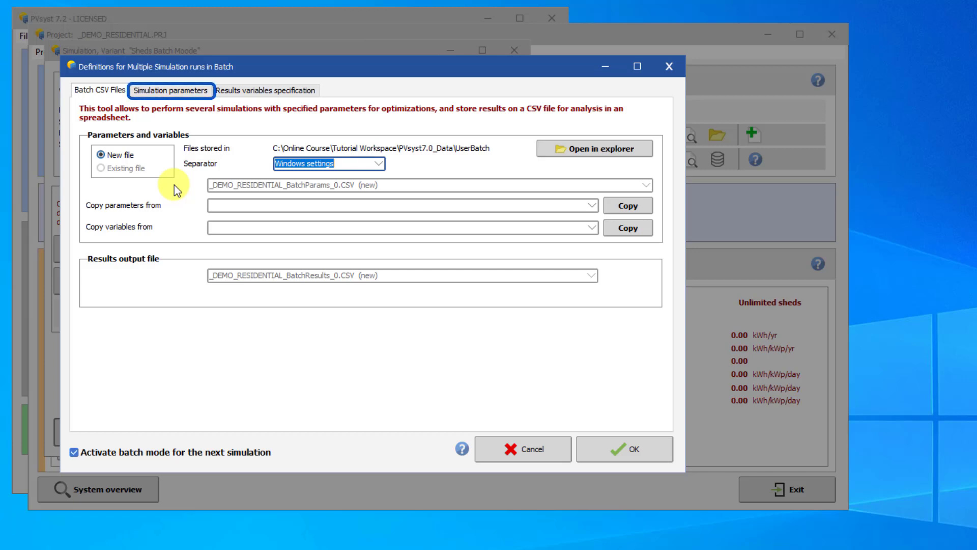
Tick Plane tilt, Pitch between rows and Number of modules in series as batch parameters, then view Losses
click(169, 92)
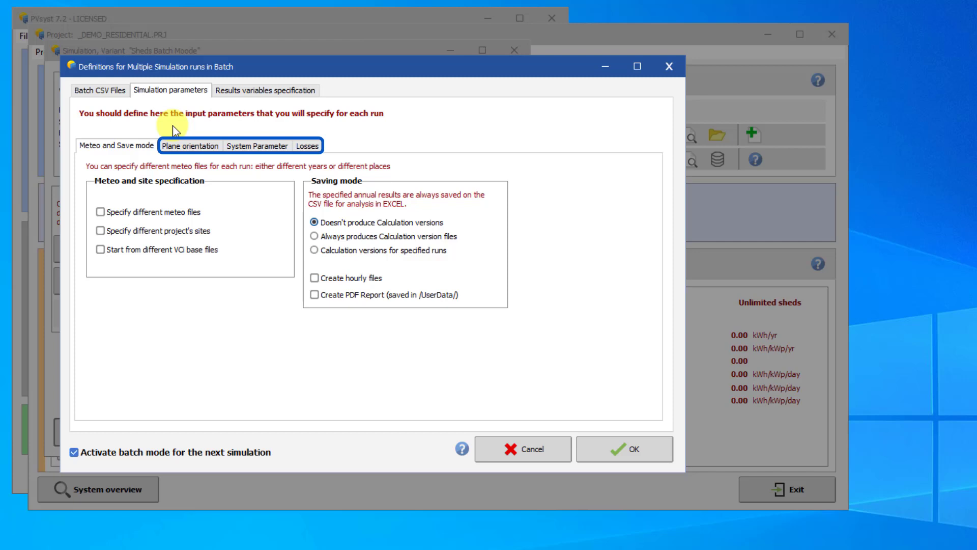
click(176, 146)
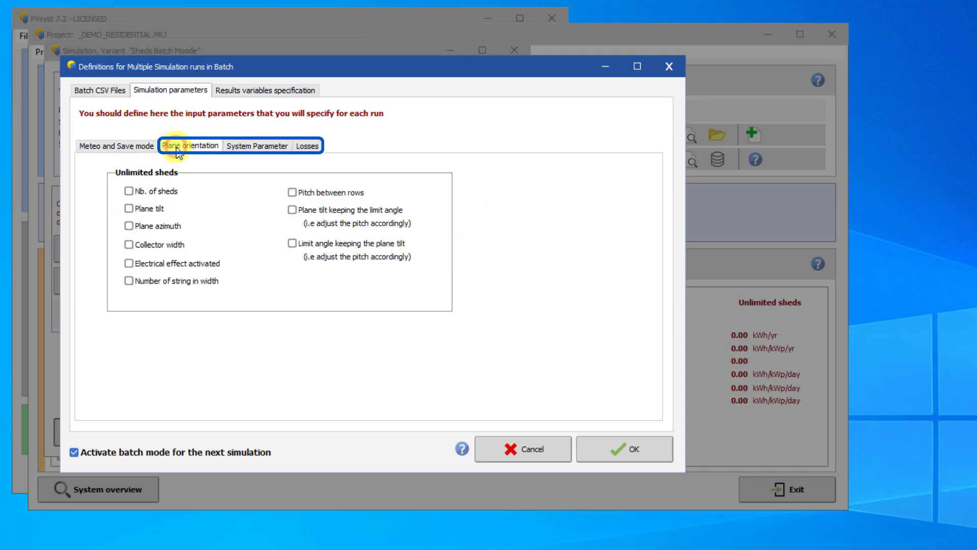
click(141, 208)
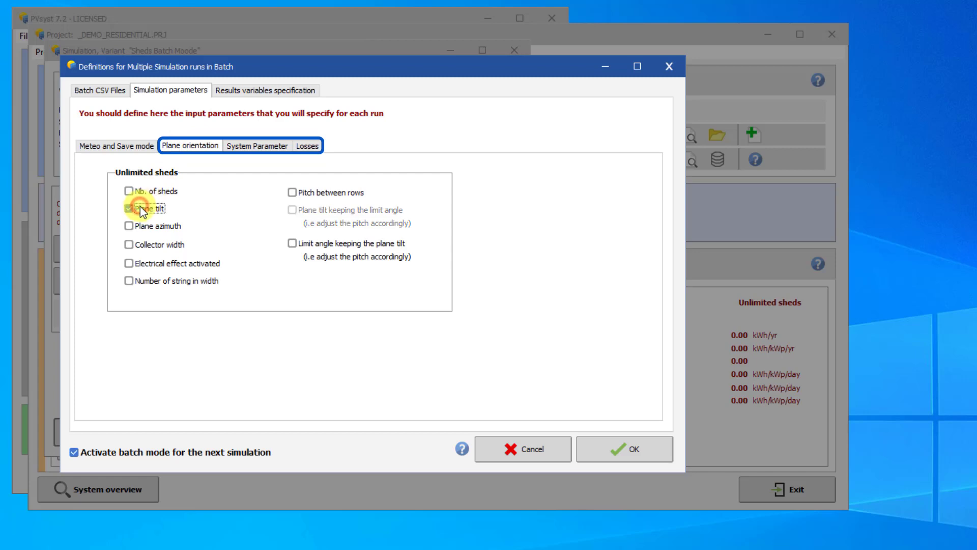
click(292, 193)
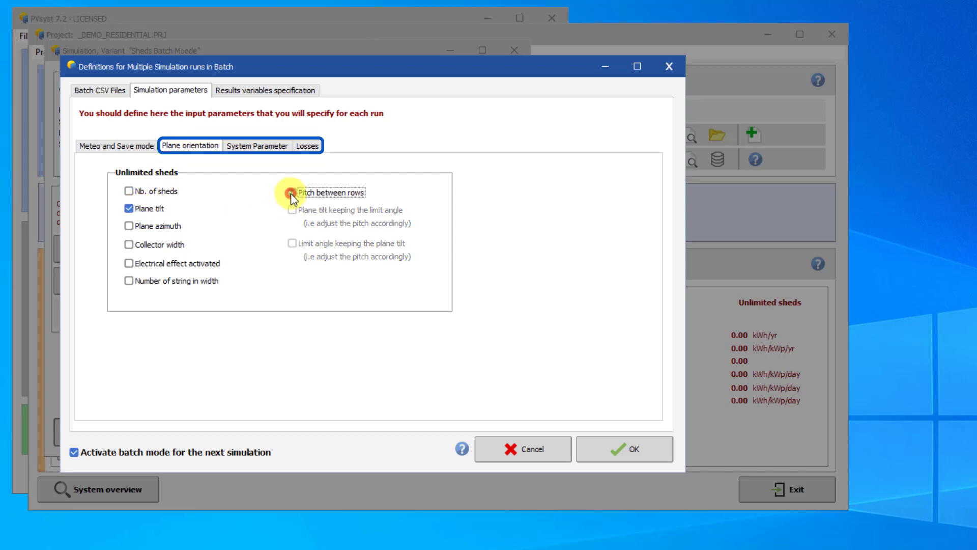
click(246, 148)
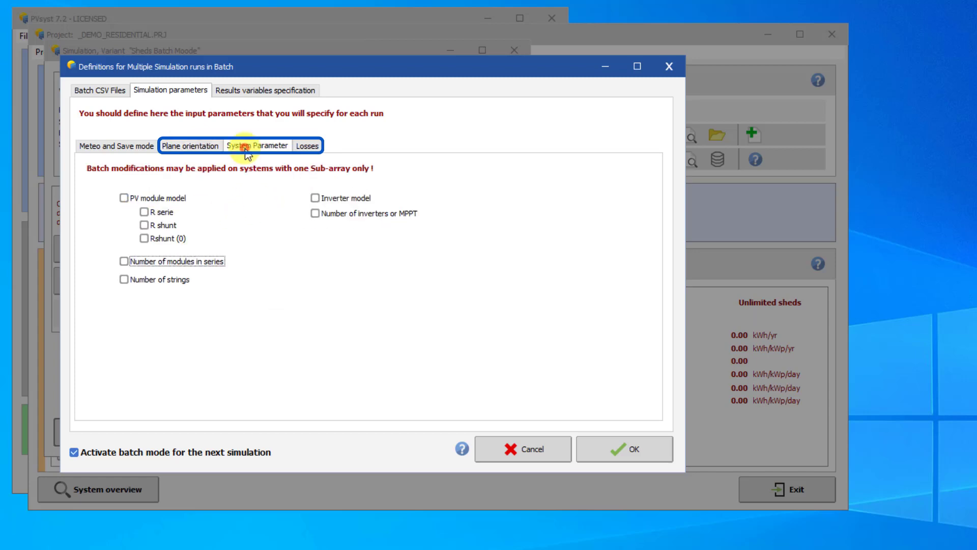
click(129, 262)
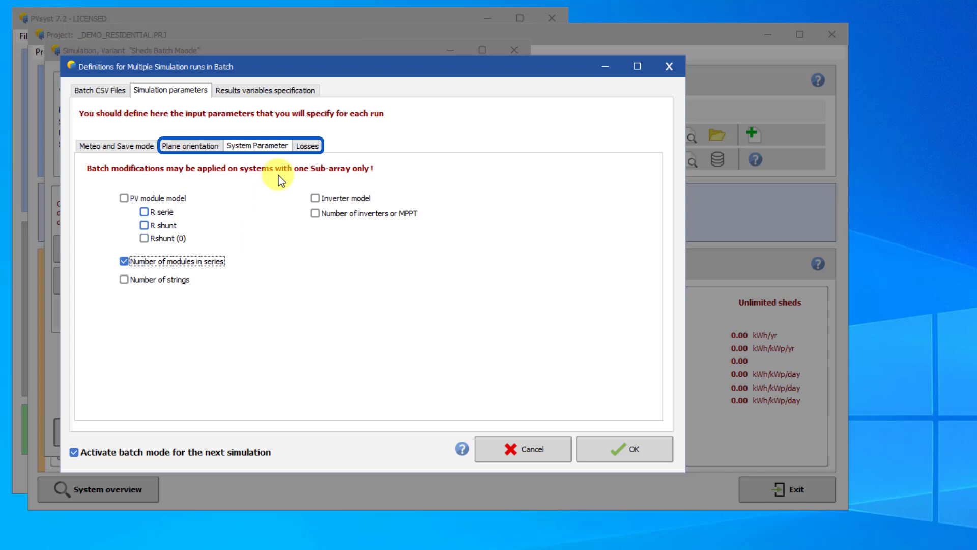
click(309, 146)
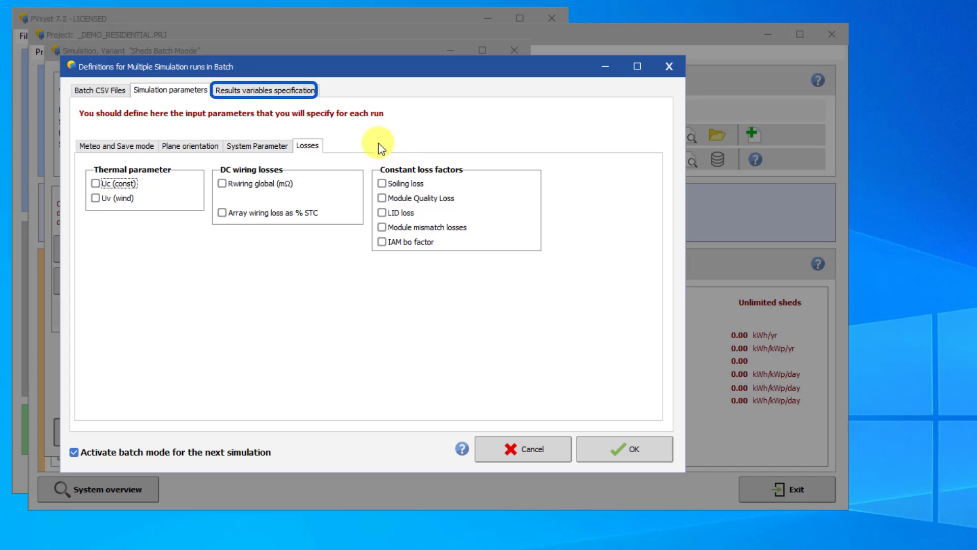
Keep the three yearly result variables, move array PV production duration higher, and confirm the definitions
click(289, 91)
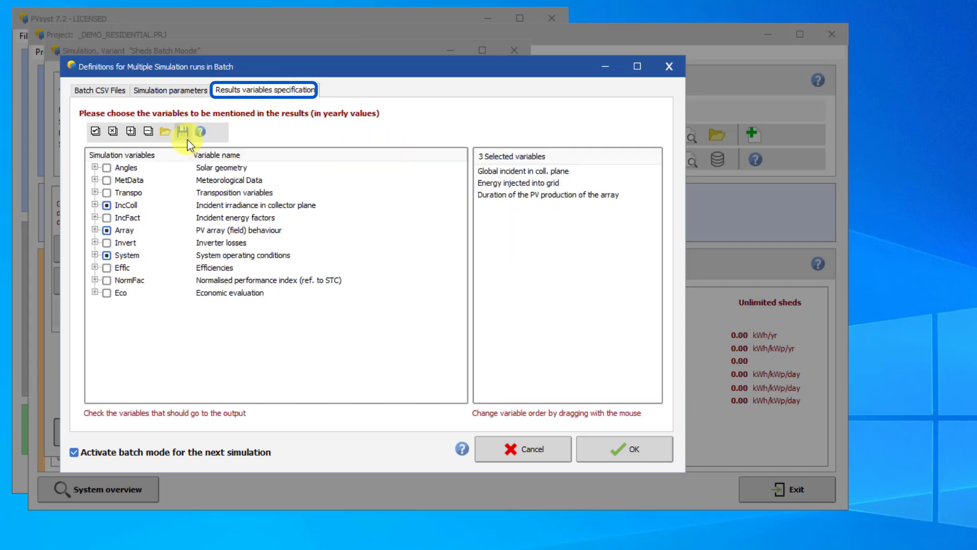
click(94, 205)
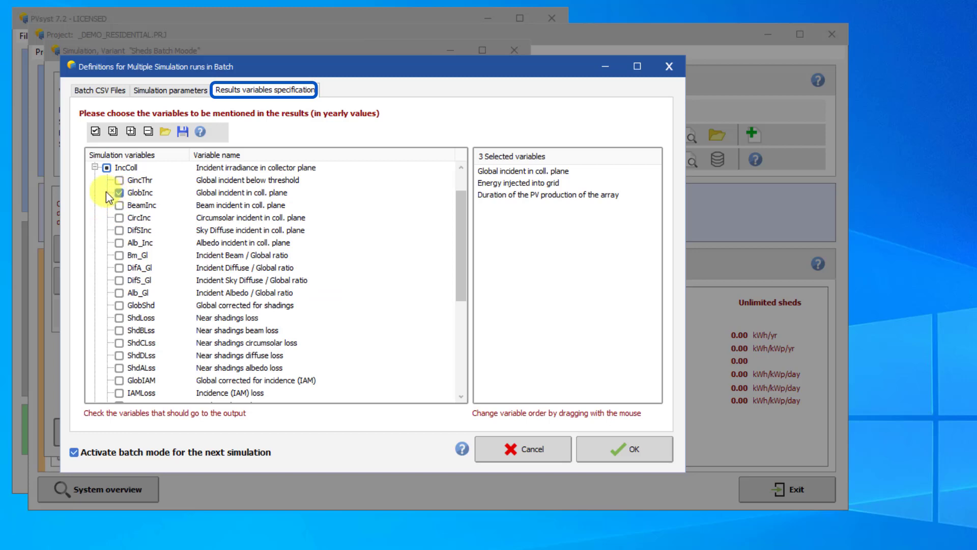
click(96, 168)
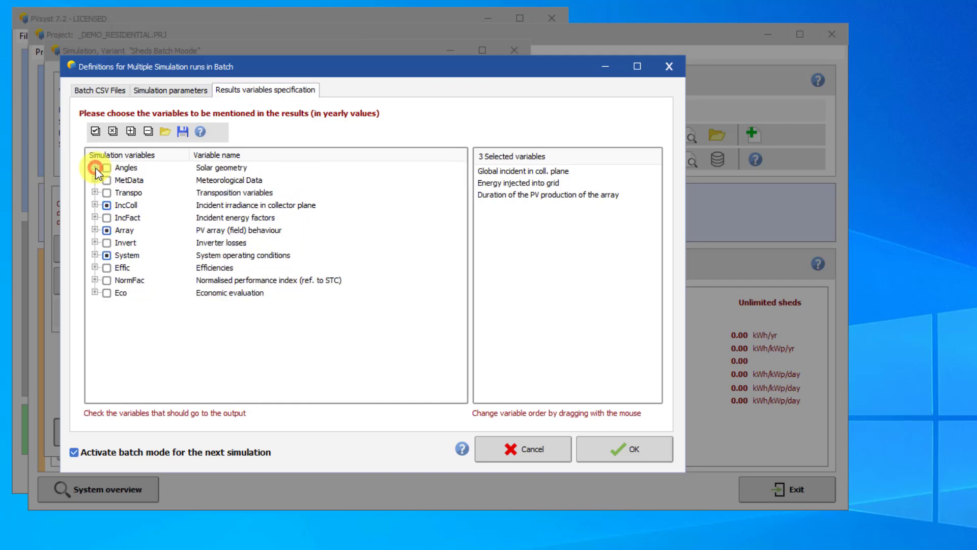
click(95, 255)
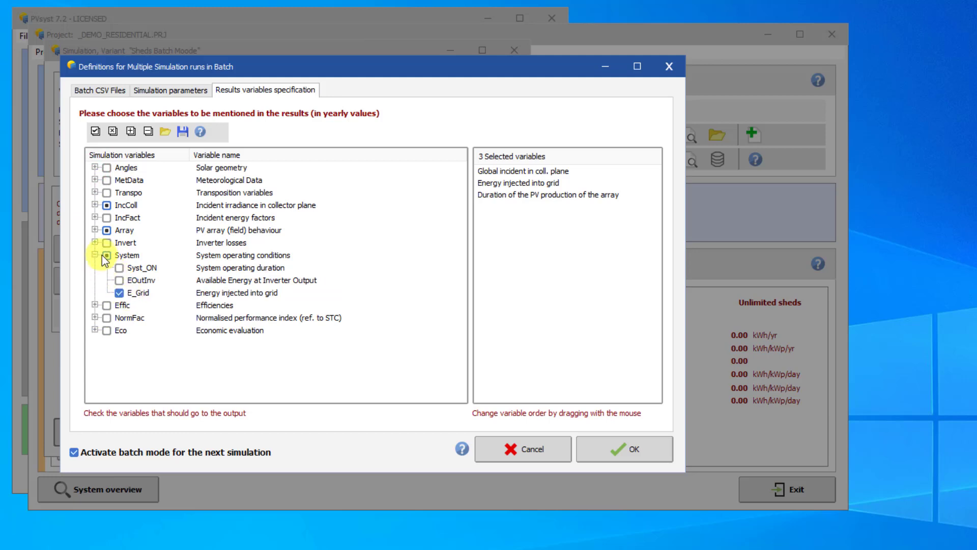
click(95, 231)
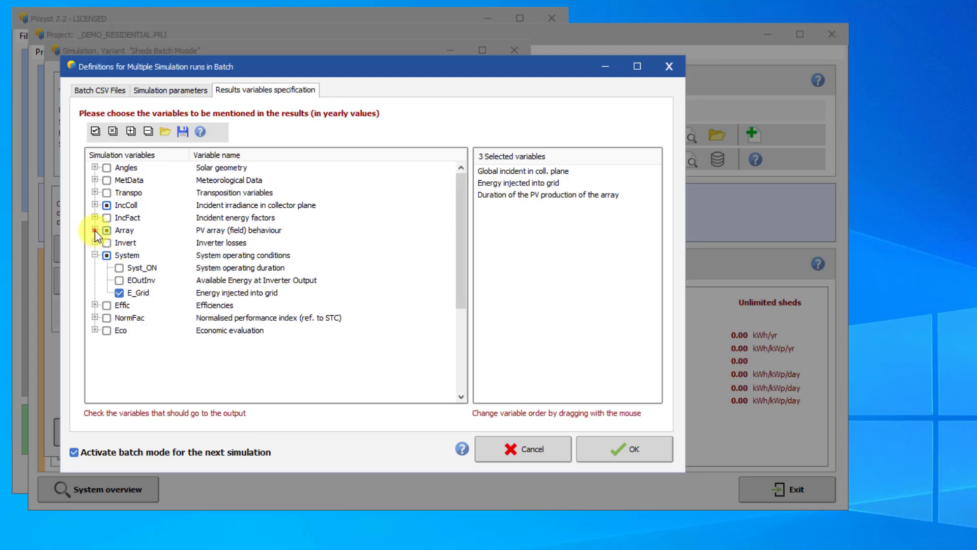
scroll(150, 390, down, 1)
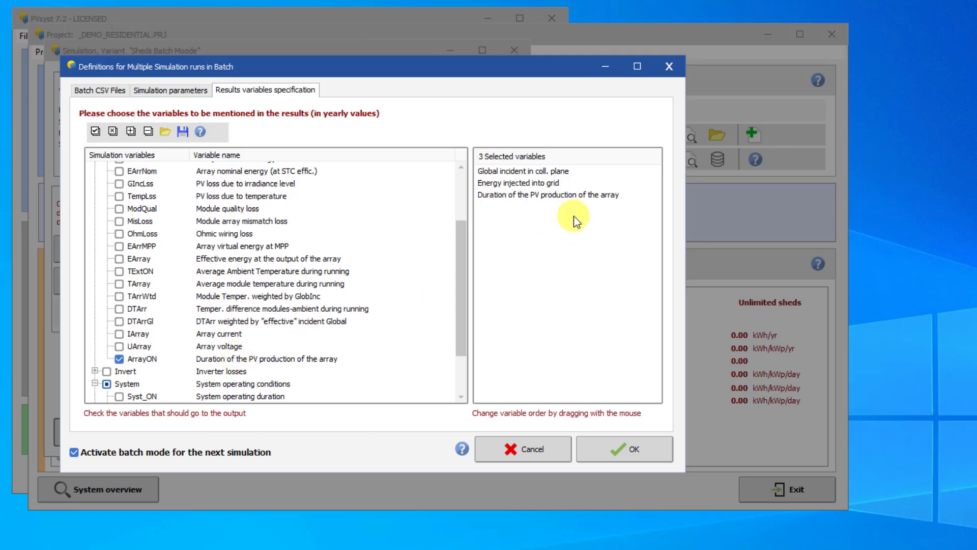
drag(573, 196, 529, 185)
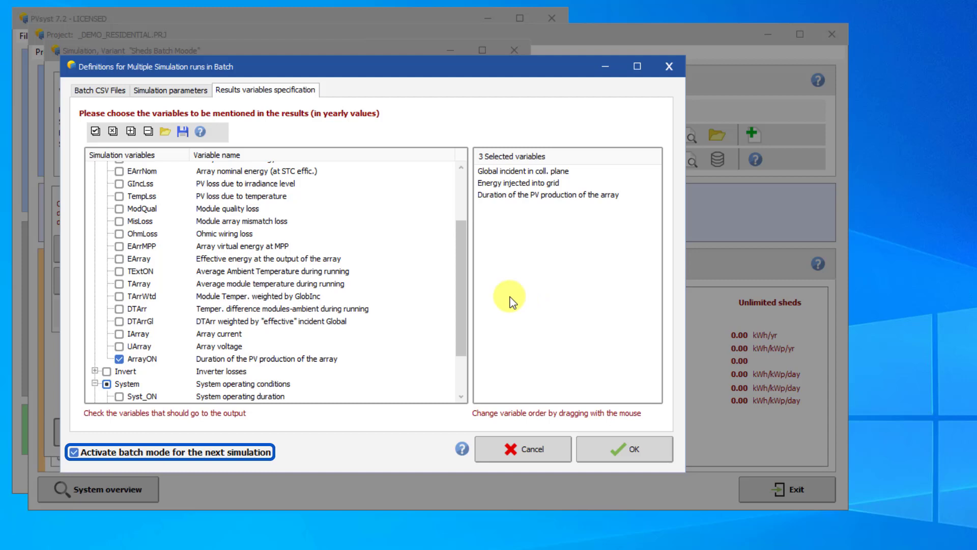
click(608, 455)
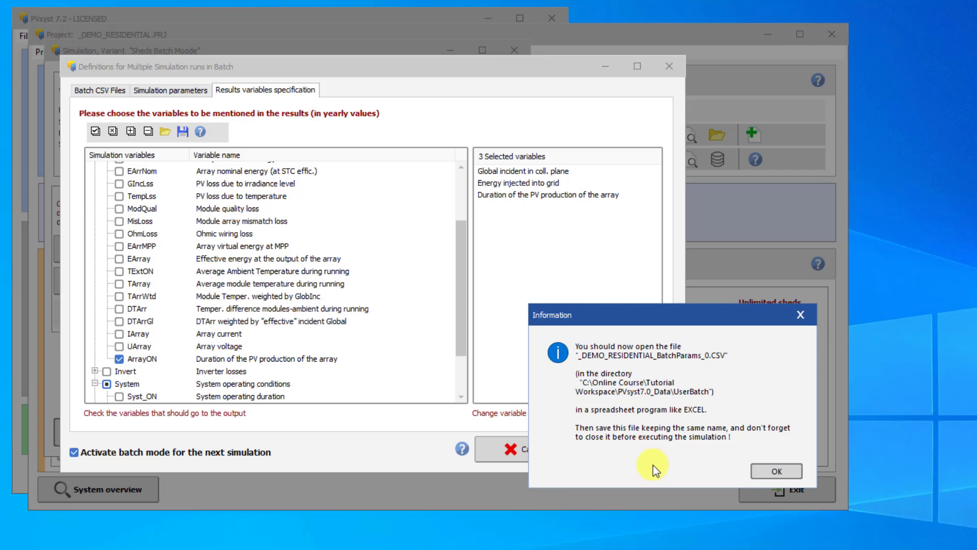
click(777, 471)
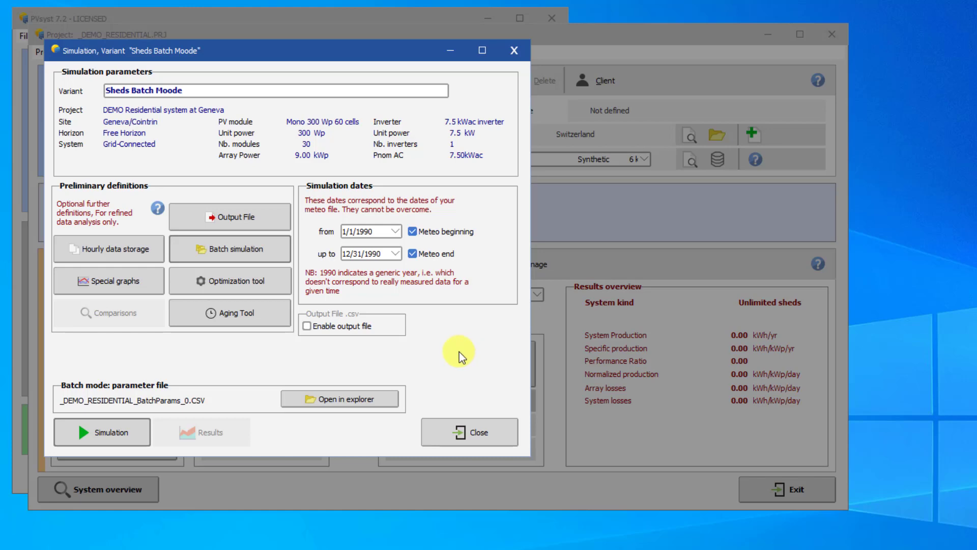
Open _DEMO_RESIDENTIAL_BatchParams_0 from the UserBatch folder in Excel
click(359, 396)
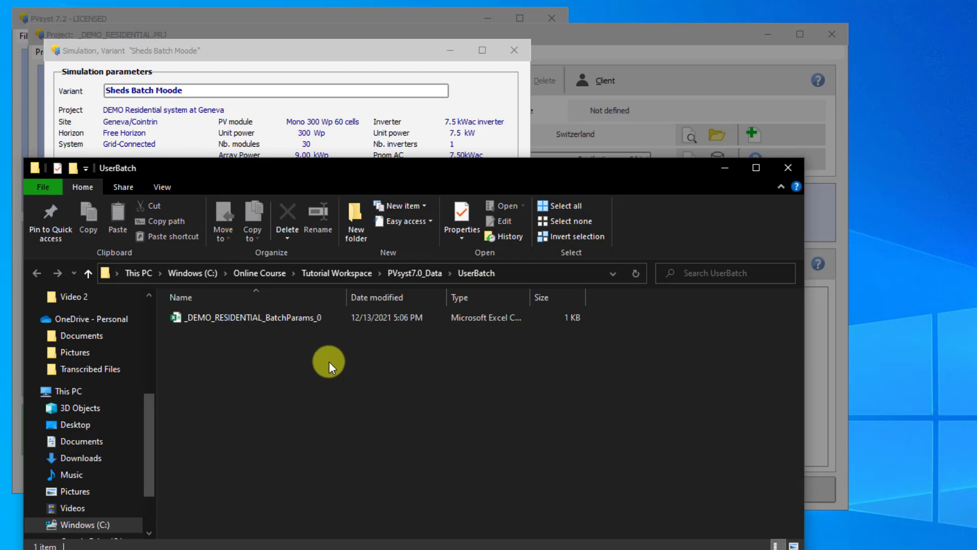
click(286, 317)
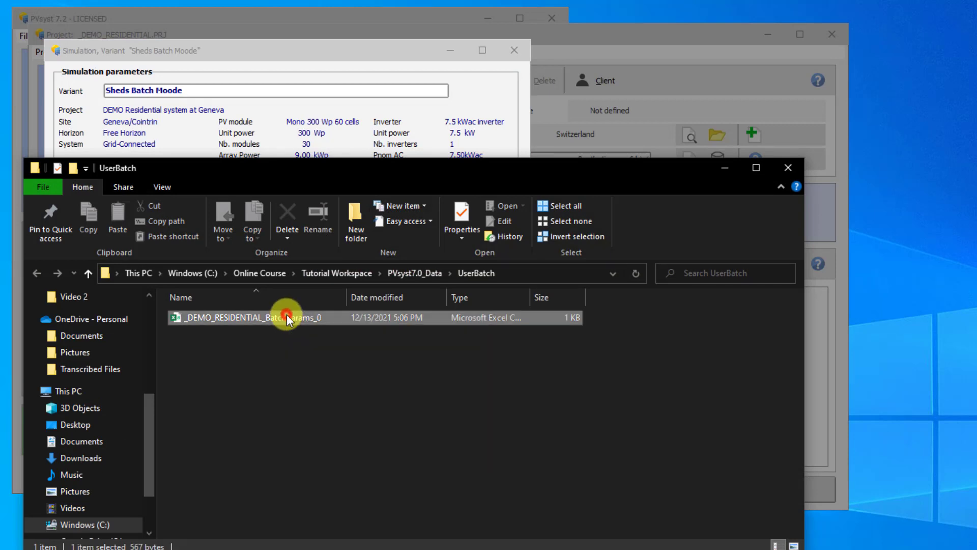
double_click(286, 317)
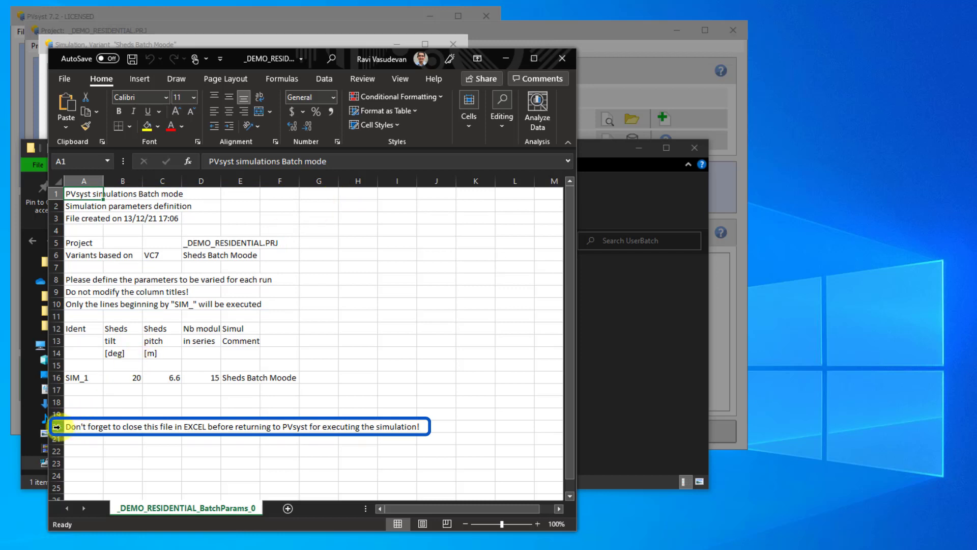
Select row 20 holding the close-before-simulating reminder
click(60, 427)
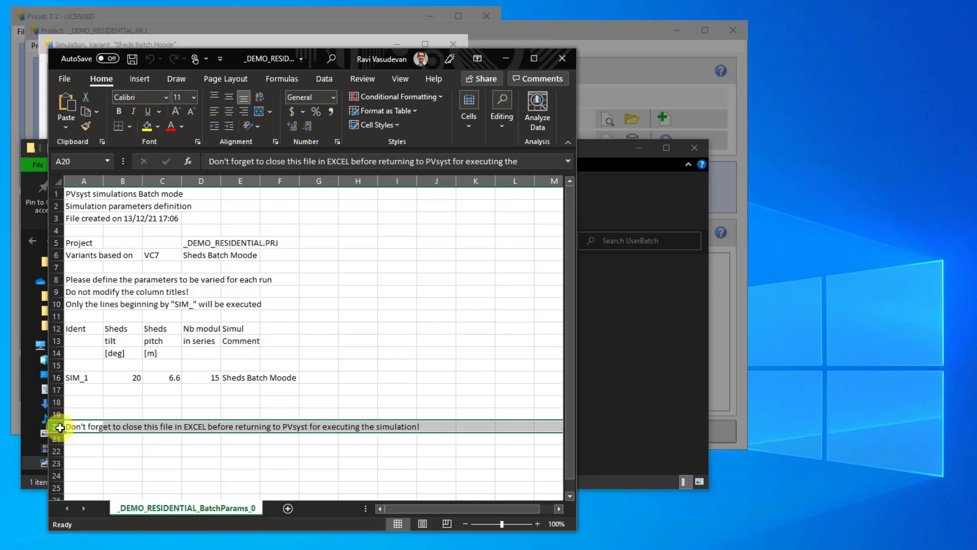
Delete row 20 containing the reminder line
right_click(59, 428)
click(100, 542)
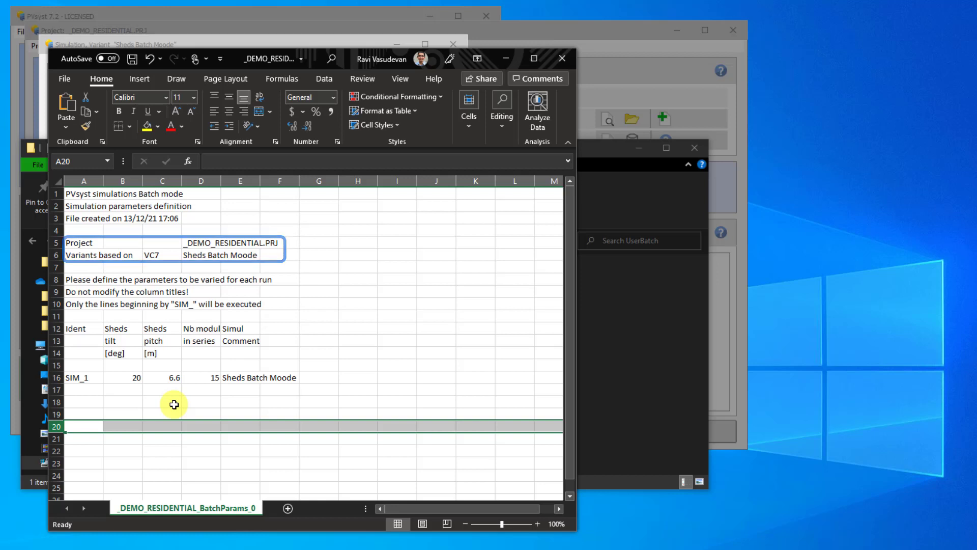
Extend run identifiers and fill tilts 5–30° for SIM_1–SIM_6, copying them to SIM_7–SIM_12
click(175, 404)
click(99, 376)
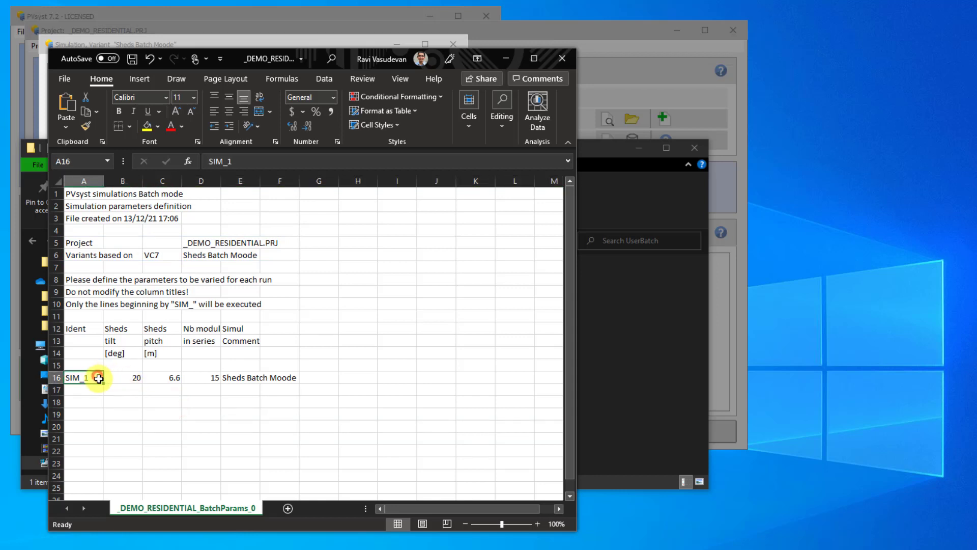
drag(102, 383, 99, 478)
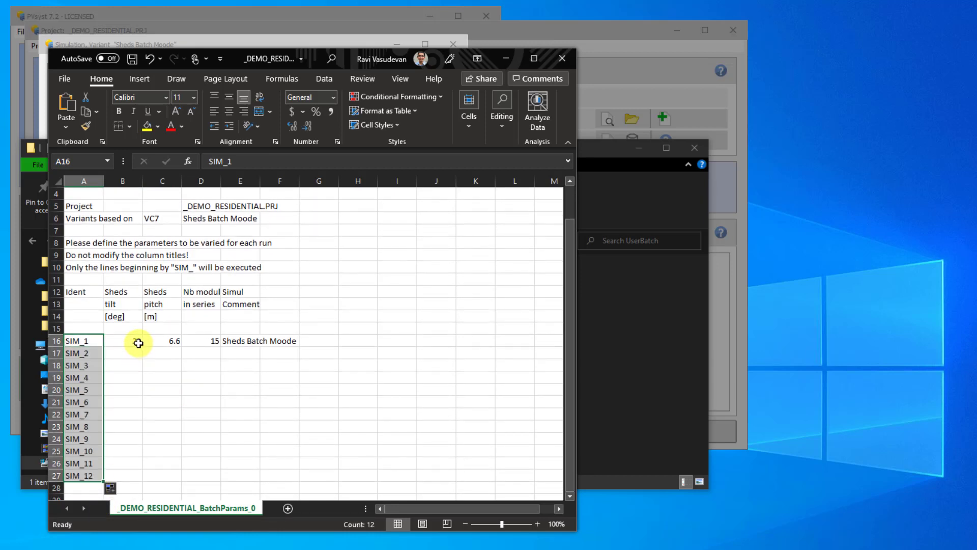
click(137, 341)
text(20)
key(Return)
text(10)
drag(139, 343, 178, 481)
key(ctrl+c)
click(128, 417)
key(ctrl+v)
click(196, 417)
click(172, 357)
Set the pitch between rows to 8 for runs SIM_7 through SIM_12
click(162, 414)
text(8)
key(ctrl+Return)
click(84, 475)
drag(104, 482, 102, 469)
Add runs SIM_13 and SIM_14 with 20 and 5 modules in series, and save
scroll(203, 448, down, 3)
click(207, 466)
click(82, 451)
click(219, 461)
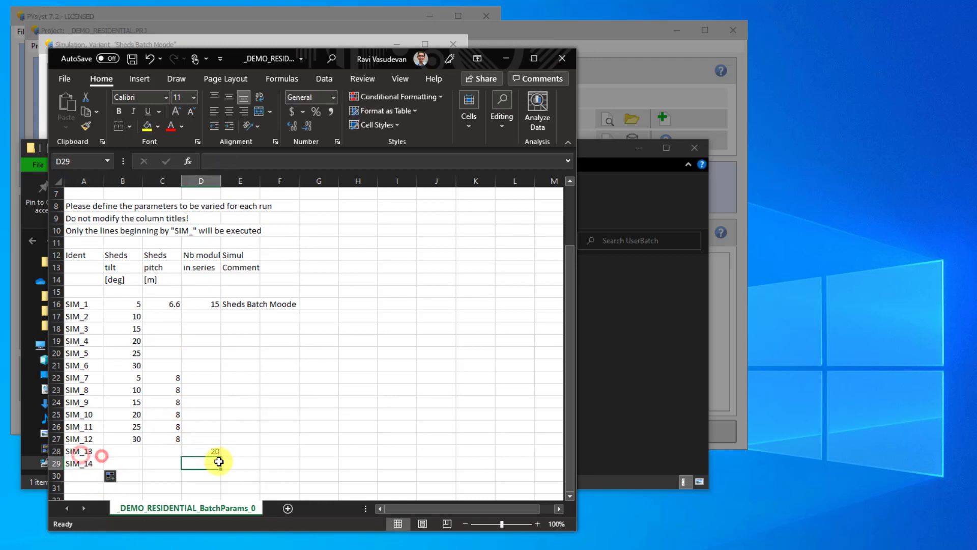
text(5)
click(279, 438)
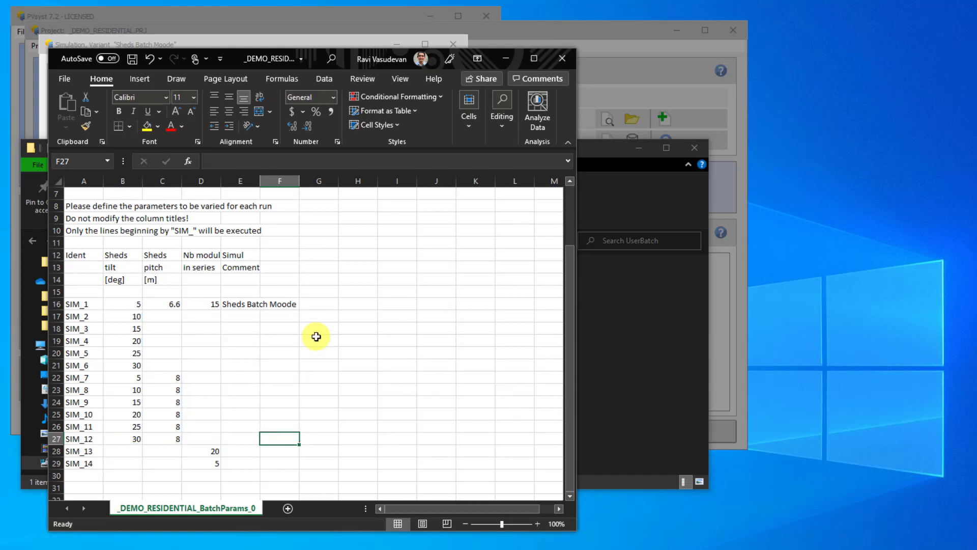
key(ctrl+s)
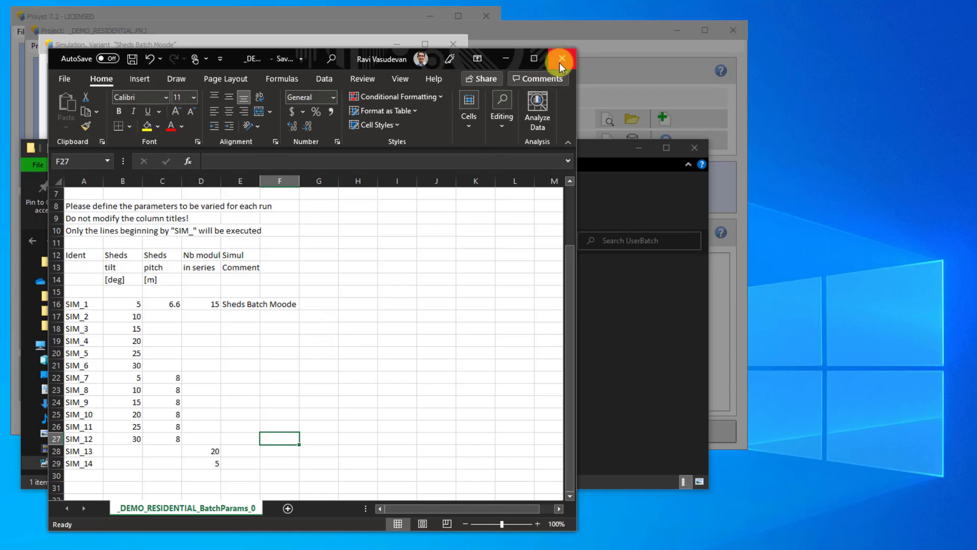
Close the parameter file and run the 14-row batch simulation, dismissing the SIM_13/SIM_14 warnings
click(561, 61)
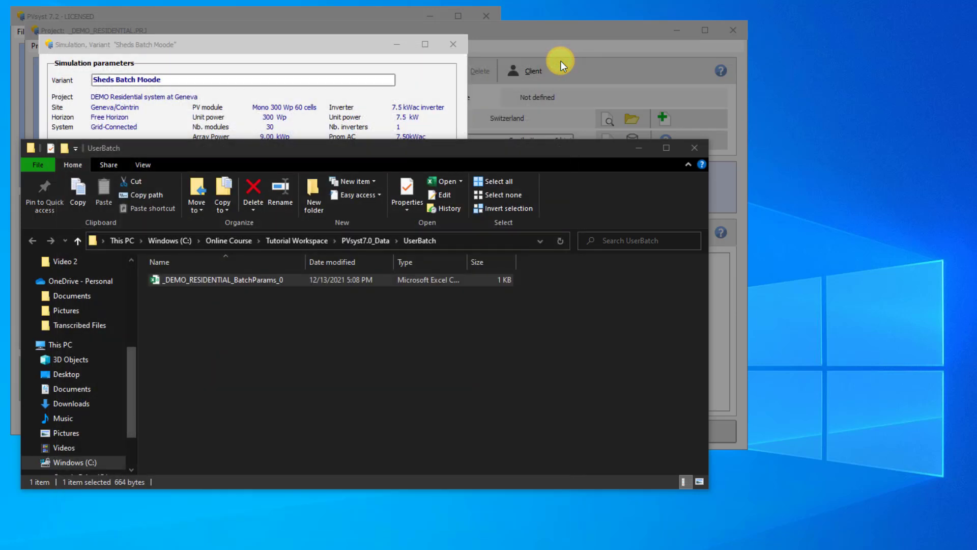
click(646, 146)
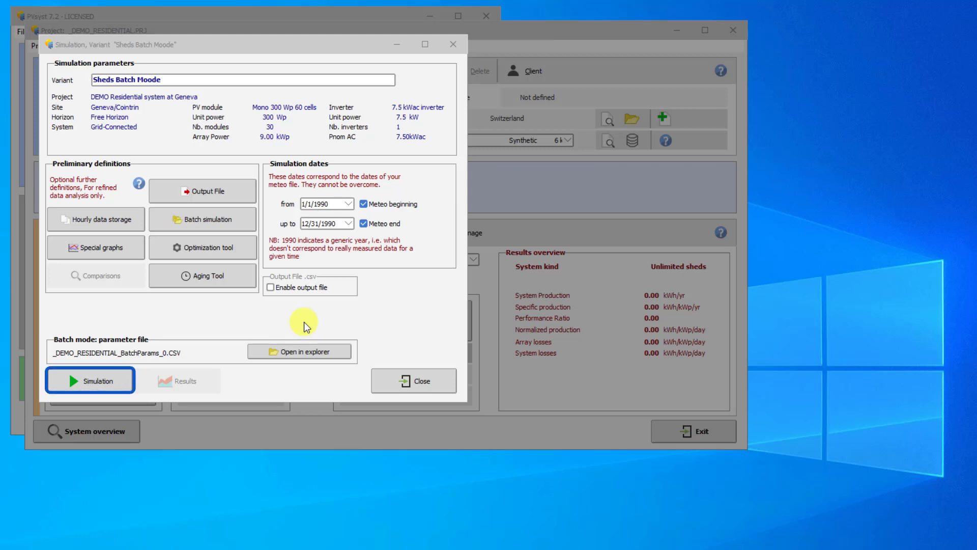
click(84, 381)
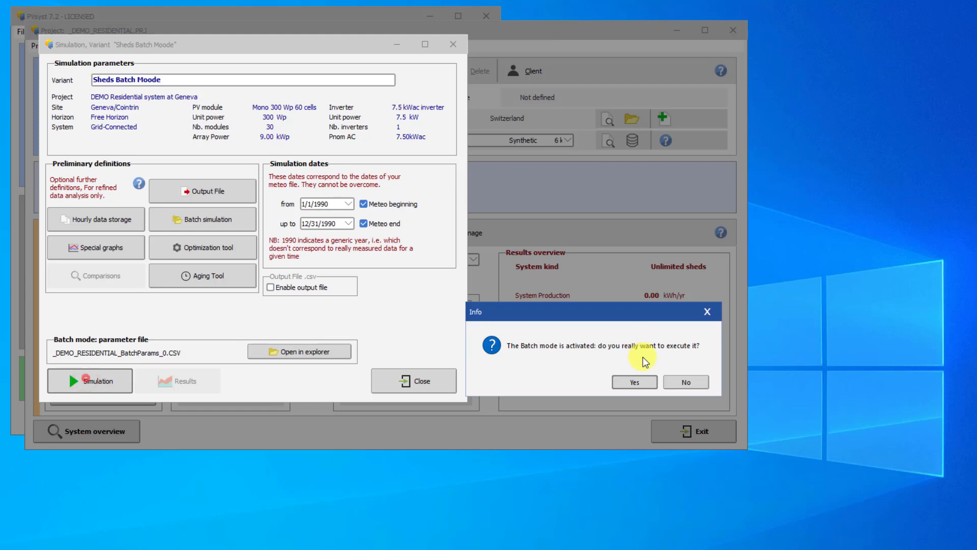
click(637, 381)
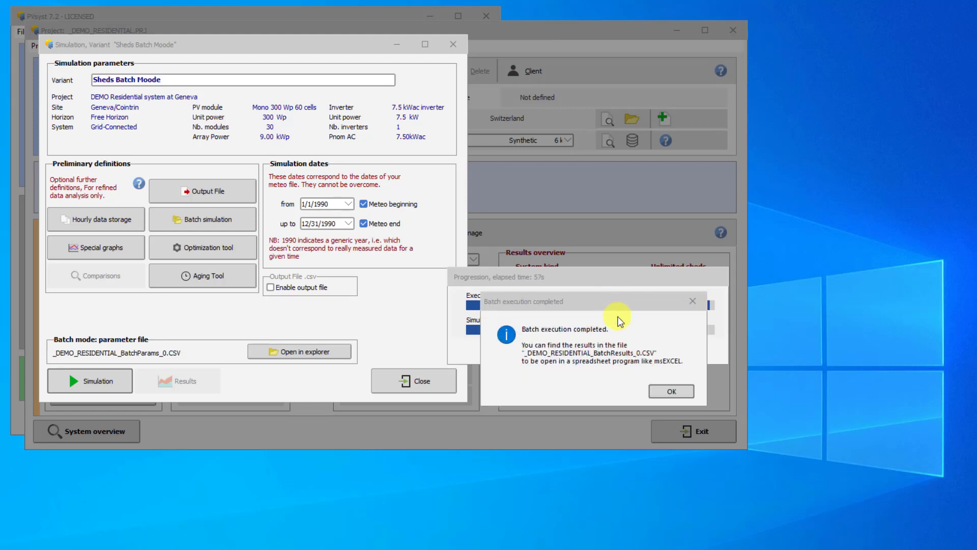
click(670, 393)
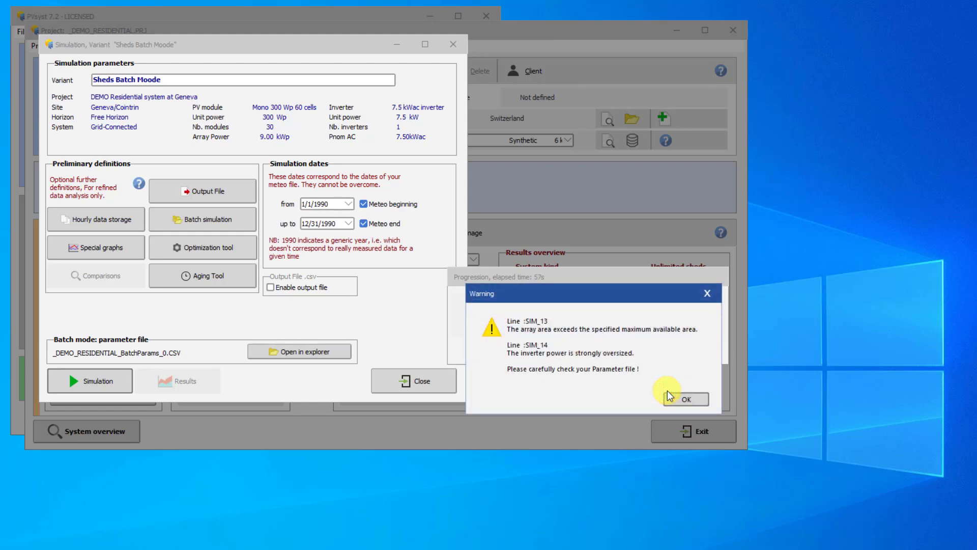
click(671, 397)
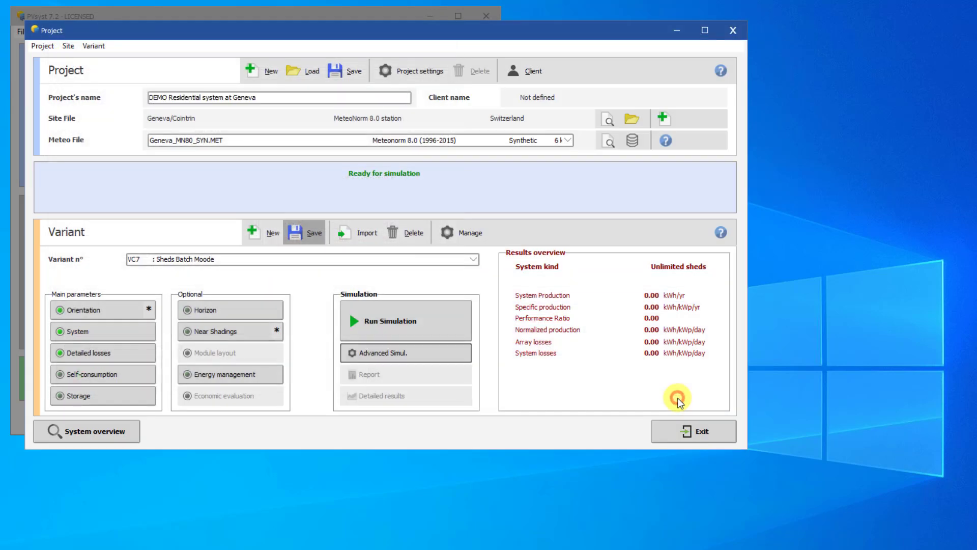
Reopen the batch definitions and show the UserBatch folder with the BatchResults_0 file
click(458, 352)
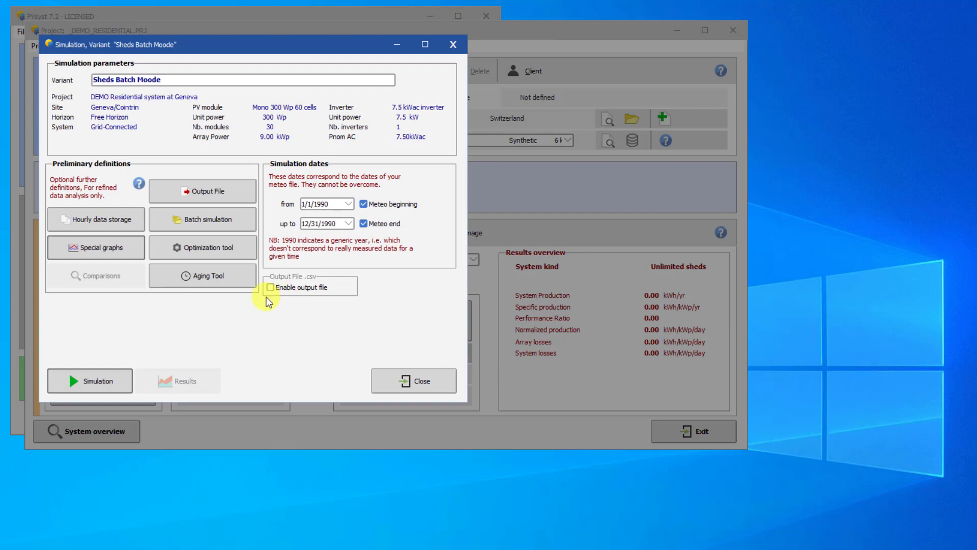
click(210, 220)
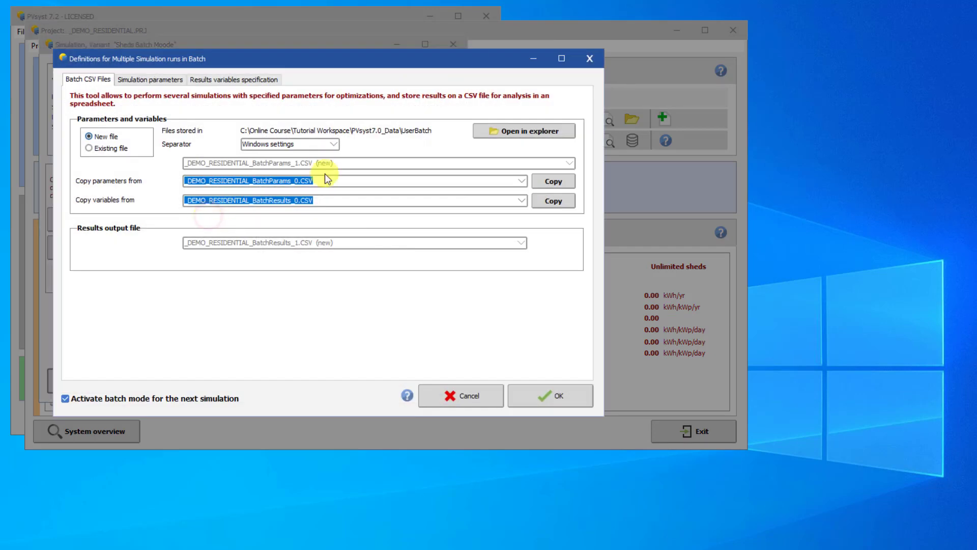
click(554, 134)
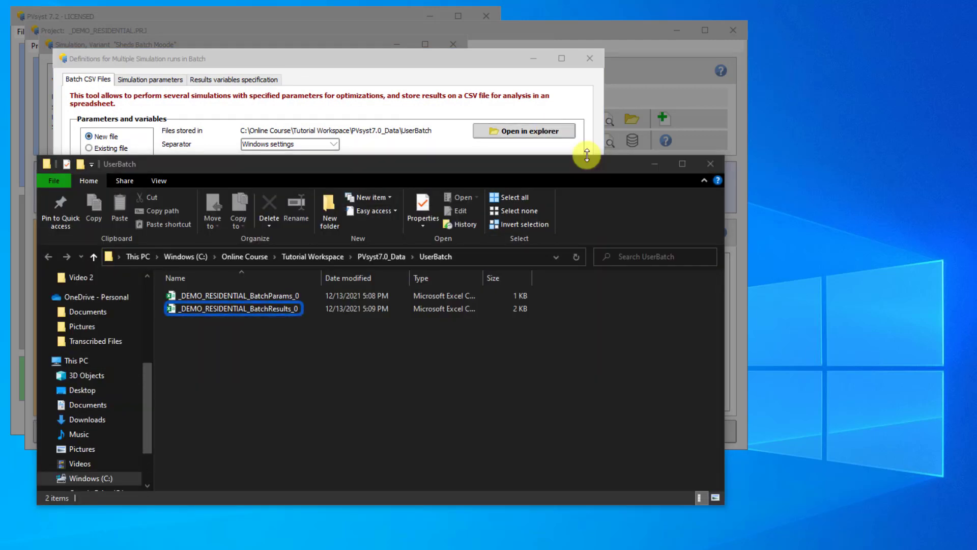
Open _DEMO_RESIDENTIAL_BatchResults_0 in Excel and enlarge the window to show all 14 runs' results
click(269, 310)
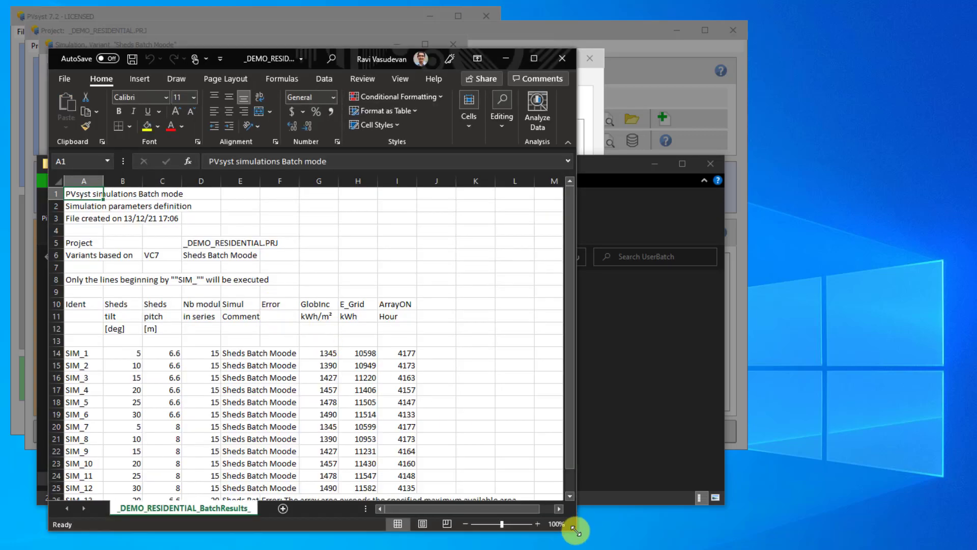
drag(576, 531, 647, 549)
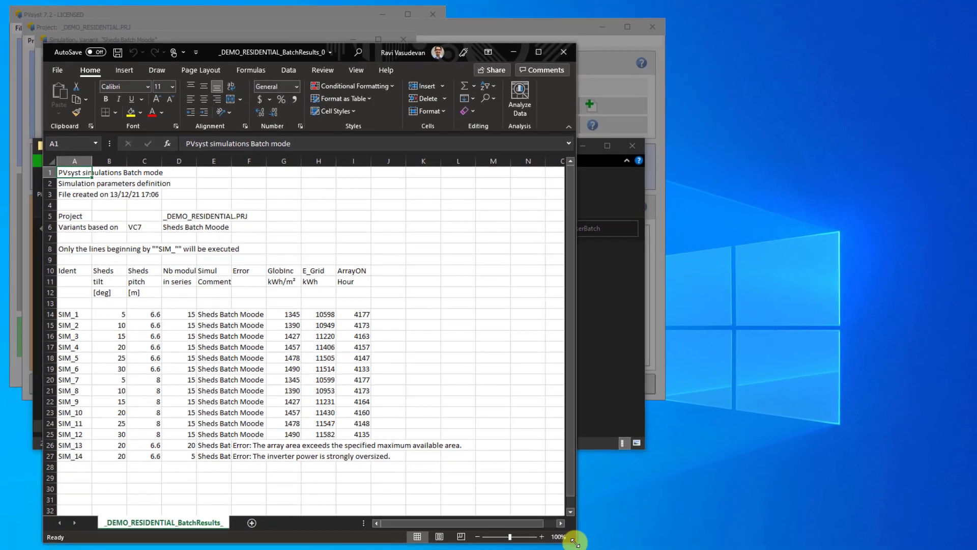